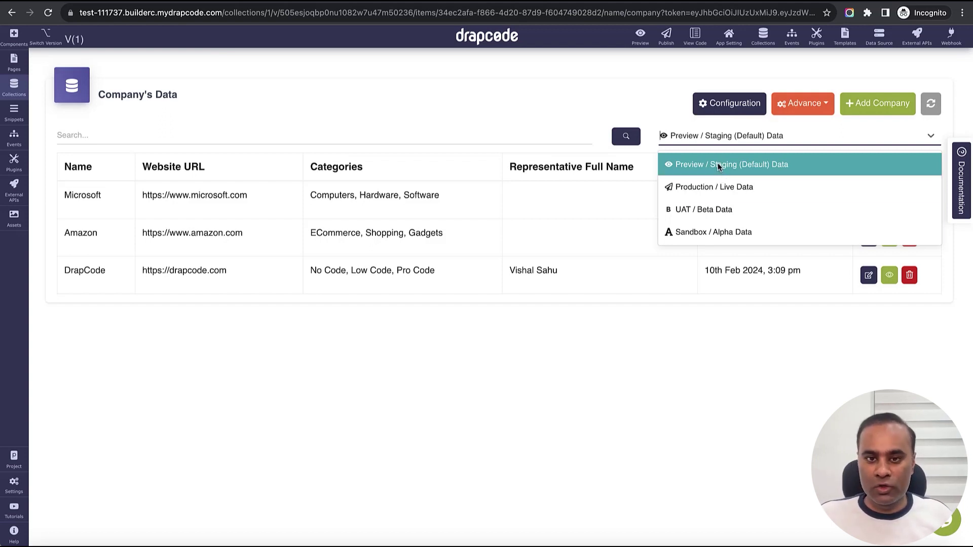
Close the data environment list on the Company collection's staging data
{"action": "left_click", "coordinate": [499, 108]}
Compare Staging and Production Company data, leave the empty Production / Live Data selected, and add a company
{"action": "left_click_drag", "start_coordinate": [64, 190], "coordinate": [196, 267]}
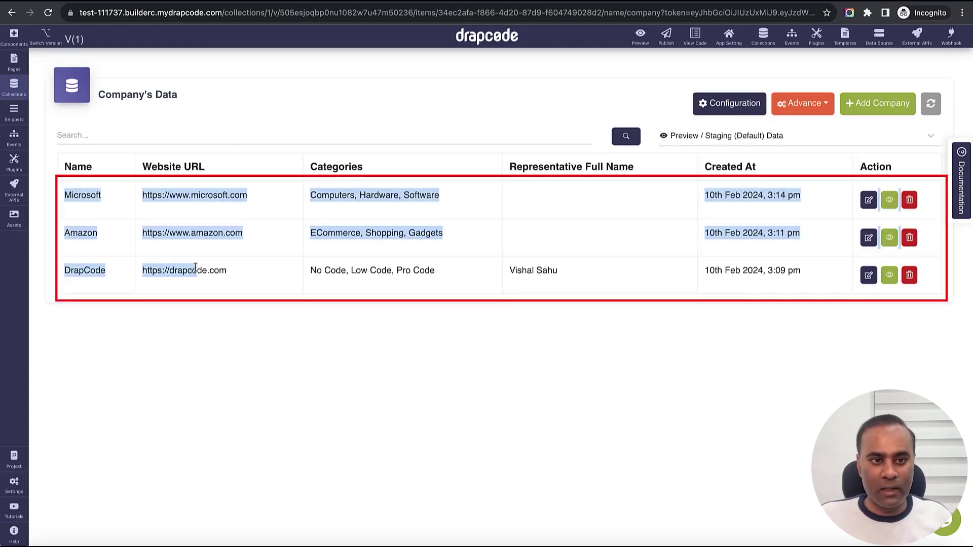
{"action": "left_click", "coordinate": [720, 137]}
{"action": "left_click", "coordinate": [721, 187]}
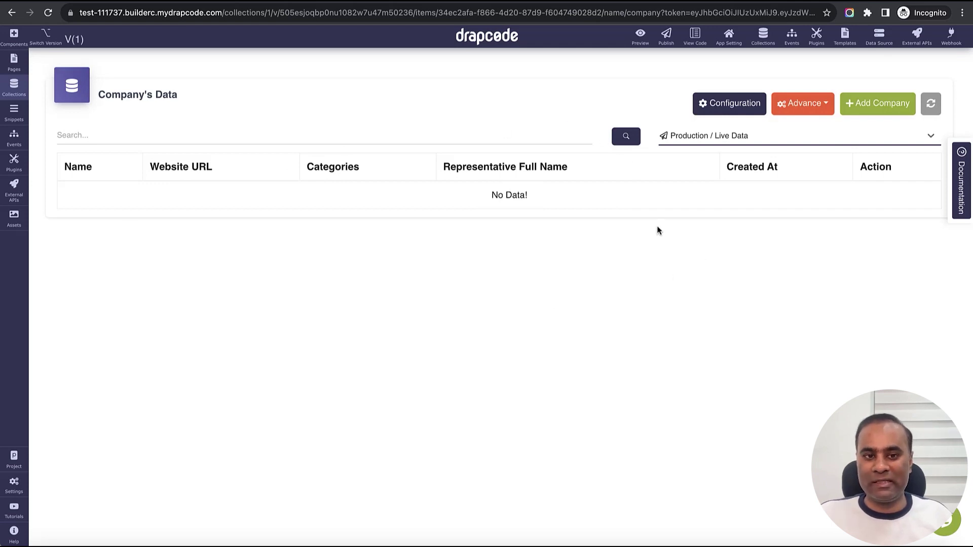
{"action": "left_click", "coordinate": [728, 142]}
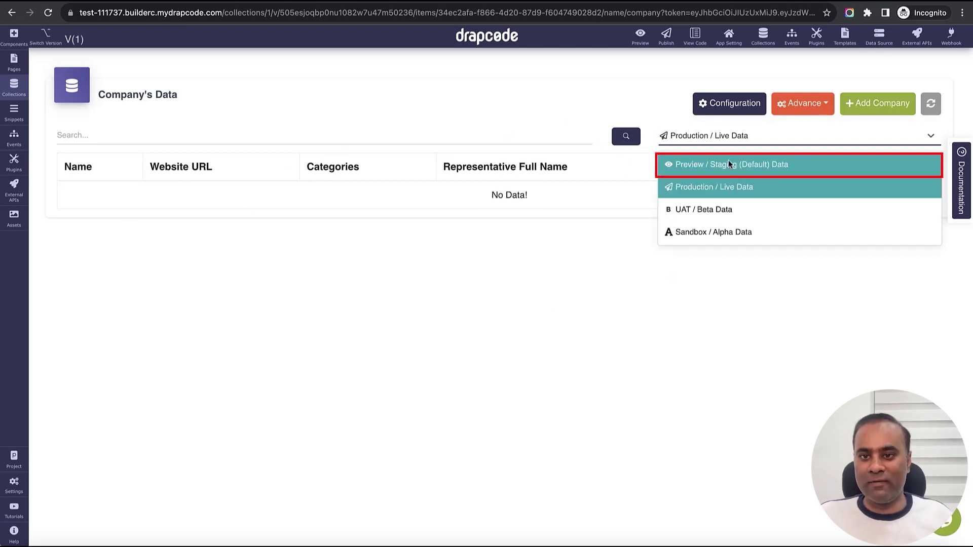
{"action": "left_click", "coordinate": [728, 161]}
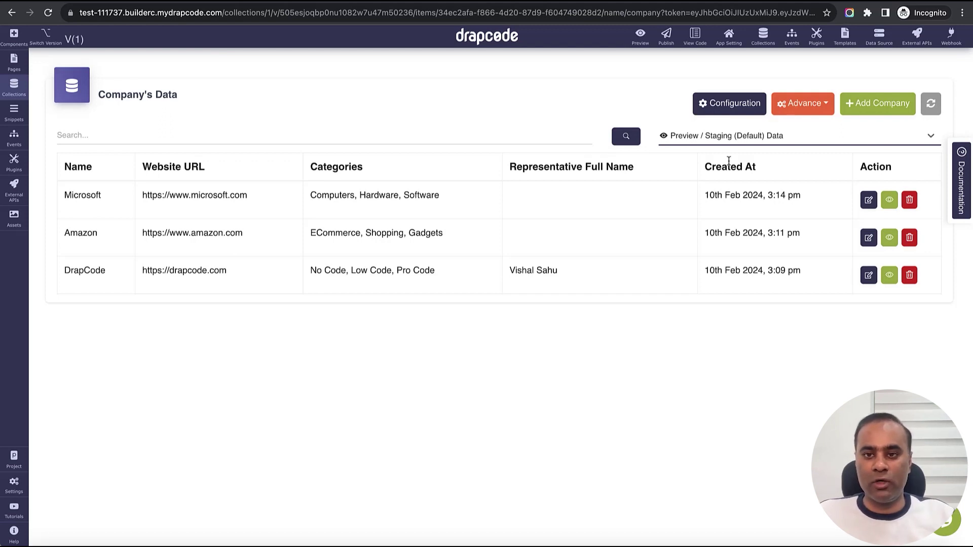
{"action": "left_click", "coordinate": [795, 137]}
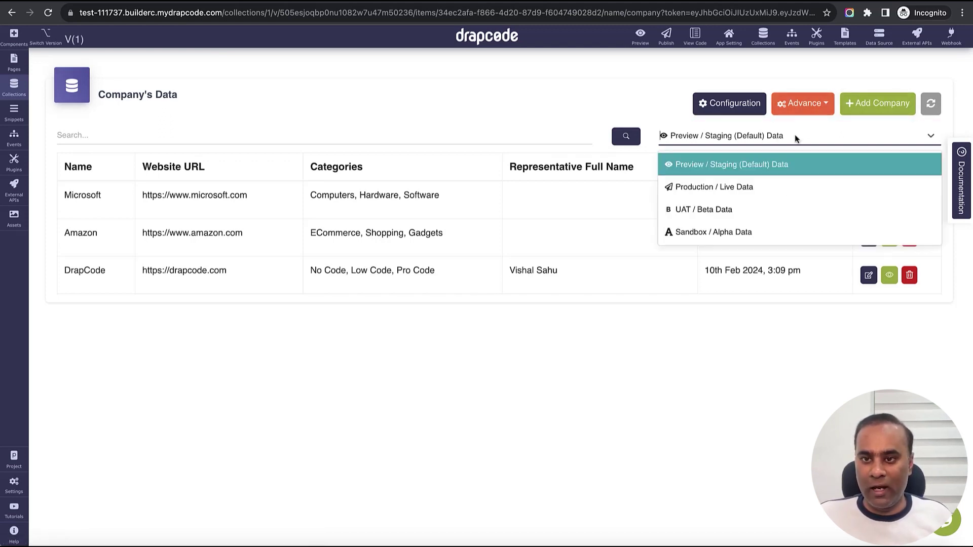
{"action": "left_click", "coordinate": [789, 186]}
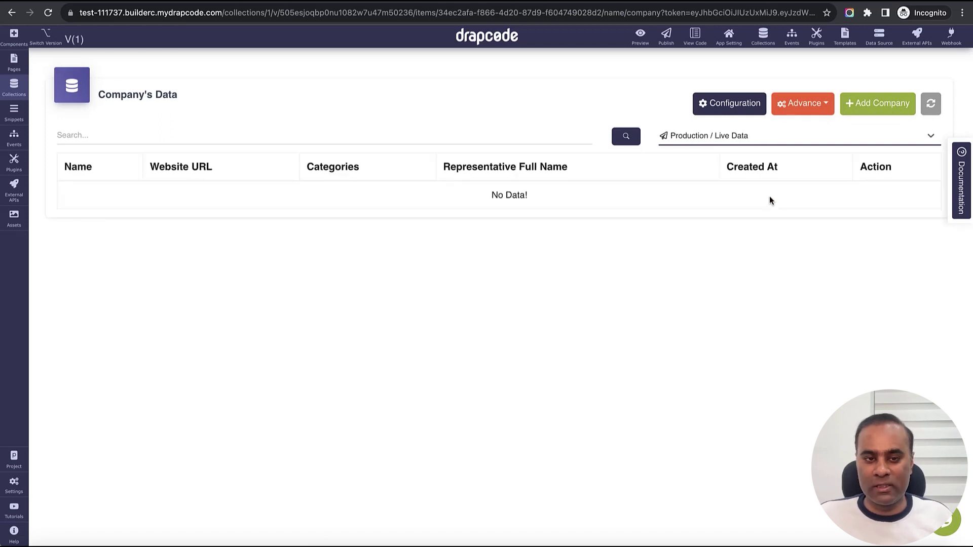
{"action": "left_click", "coordinate": [879, 103]}
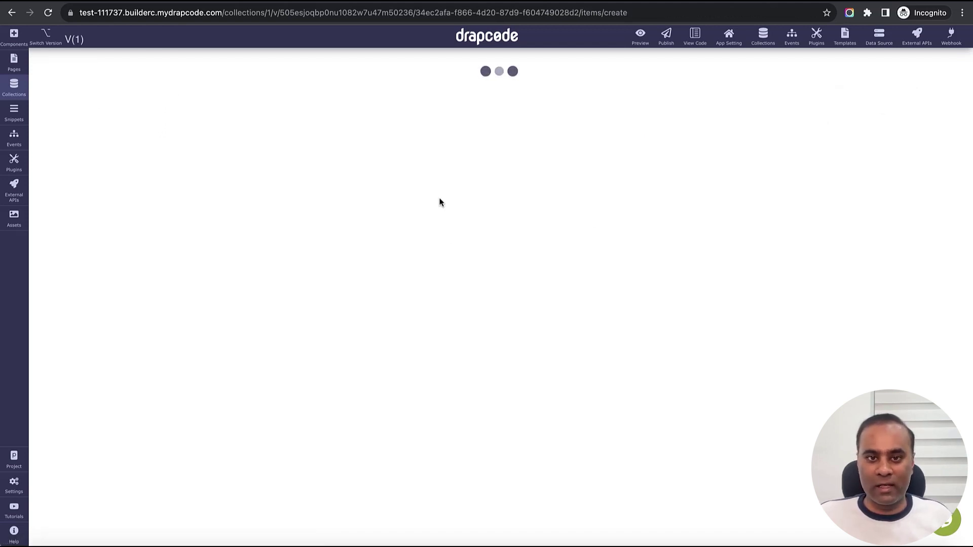
{"action": "left_click", "coordinate": [383, 143]}
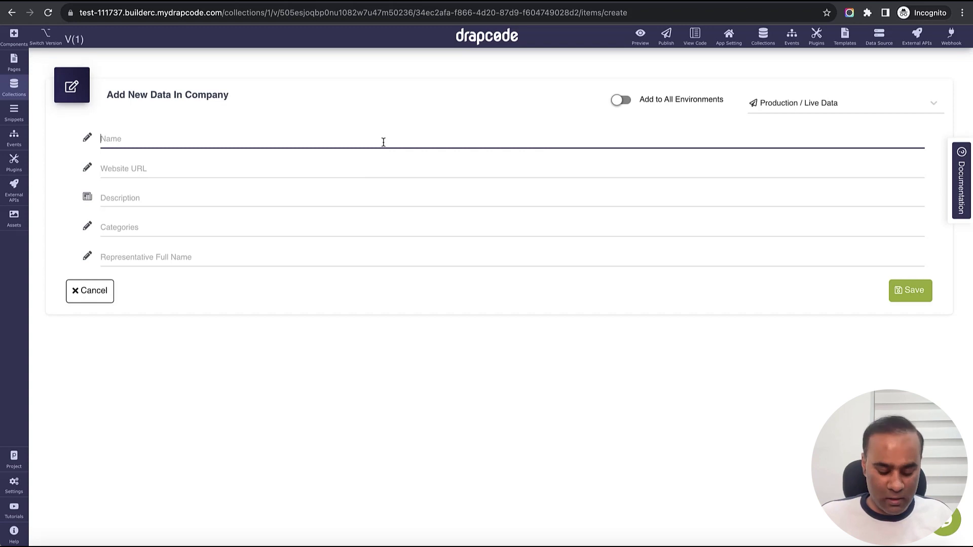
{"action": "type", "text": "Google"}
{"action": "key", "text": "Tab"}
{"action": "type", "text": "https://google.com"}
{"action": "key", "text": "Tab"}
{"action": "type", "text": "Search Engine"}
{"action": "key", "text": "Tab"}
{"action": "type", "text": "Search, Ads, Email"}
{"action": "key", "text": "Tab"}
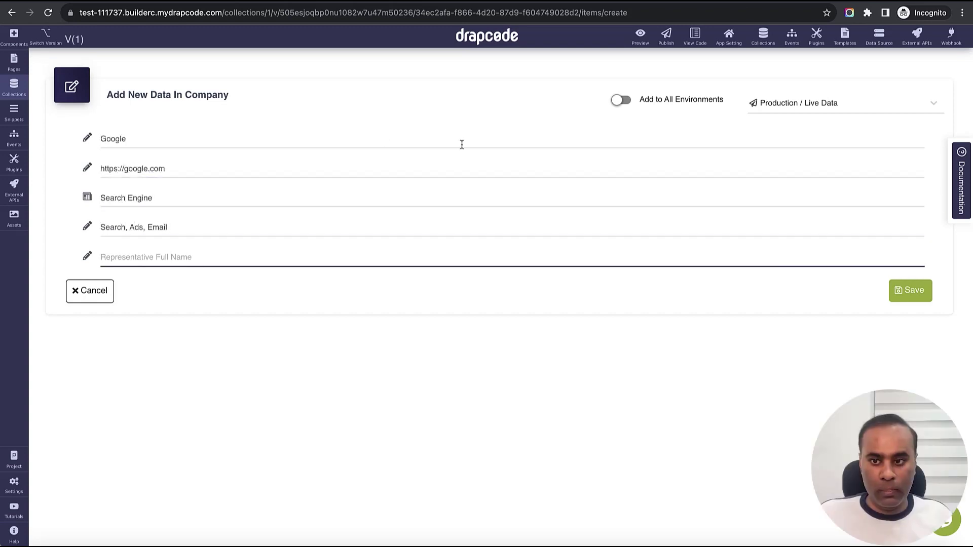
{"action": "left_click", "coordinate": [921, 292]}
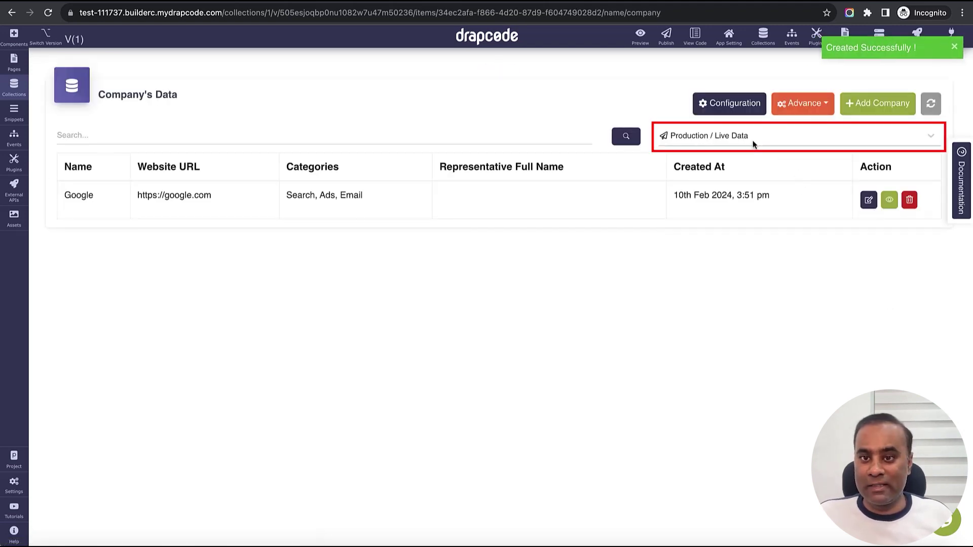
Switch the Company data view back to Preview / Staging Data
{"action": "left_click", "coordinate": [750, 135]}
{"action": "left_click", "coordinate": [751, 172]}
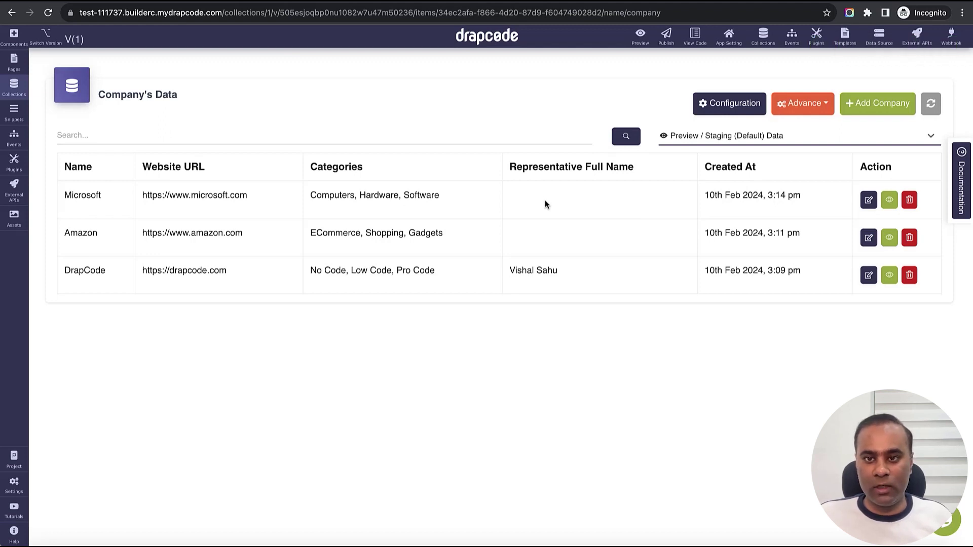
{"action": "left_click", "coordinate": [14, 62]}
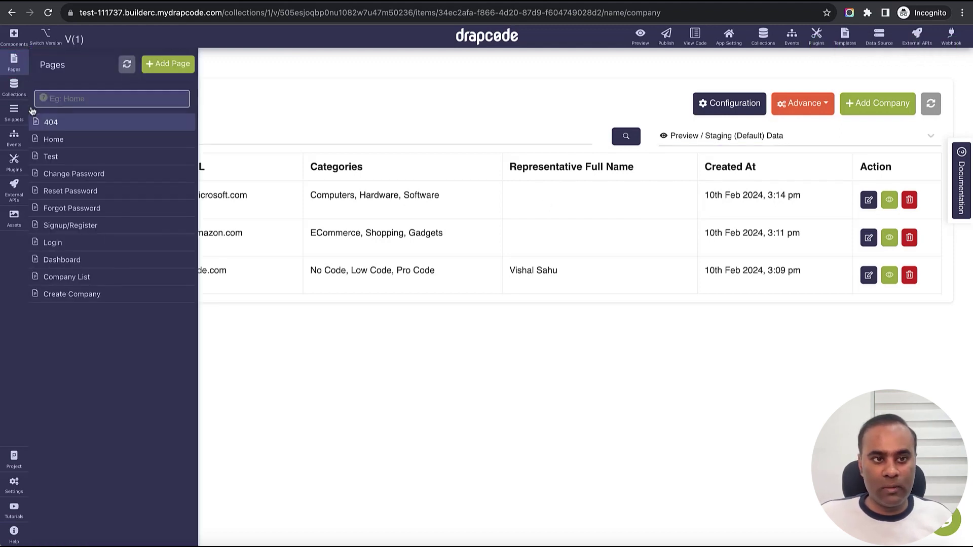
Open the Company List page and preview it, listing DrapCode, Amazon and Microsoft with Edit and Delete
{"action": "left_click", "coordinate": [81, 280]}
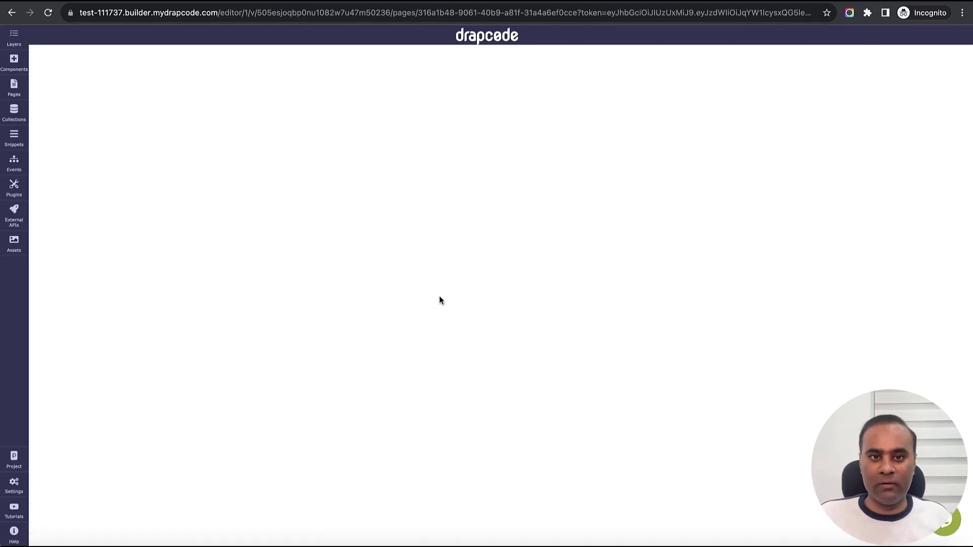
{"action": "left_click", "coordinate": [14, 111]}
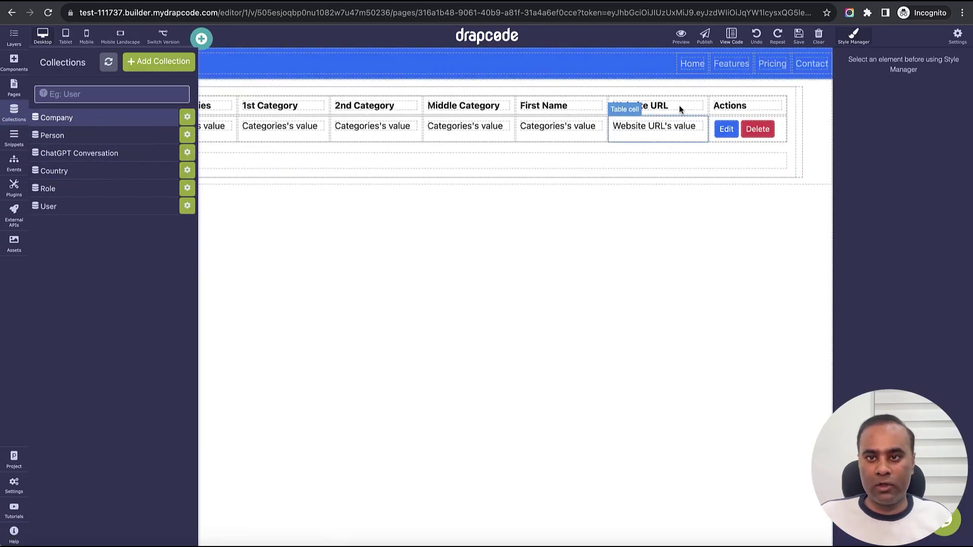
{"action": "left_click", "coordinate": [664, 188]}
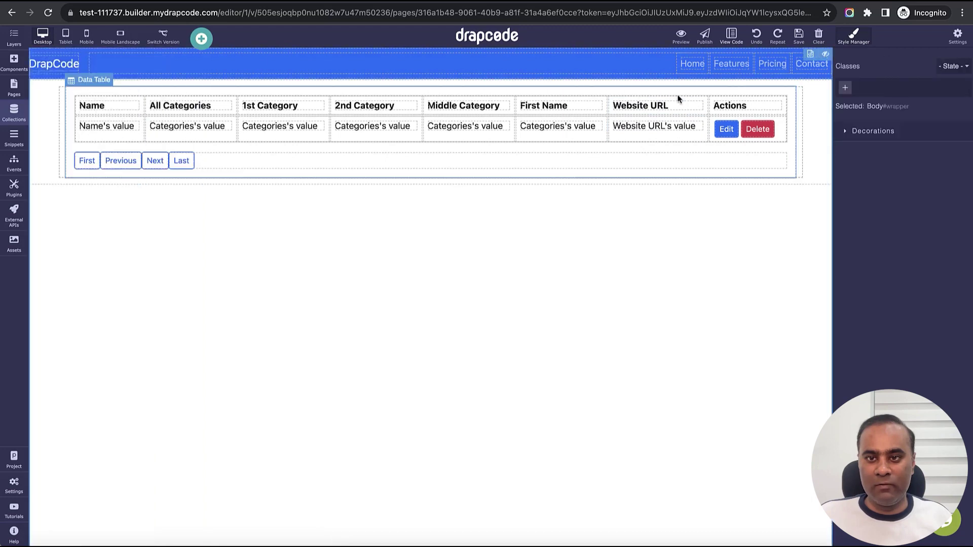
{"action": "left_click", "coordinate": [681, 36]}
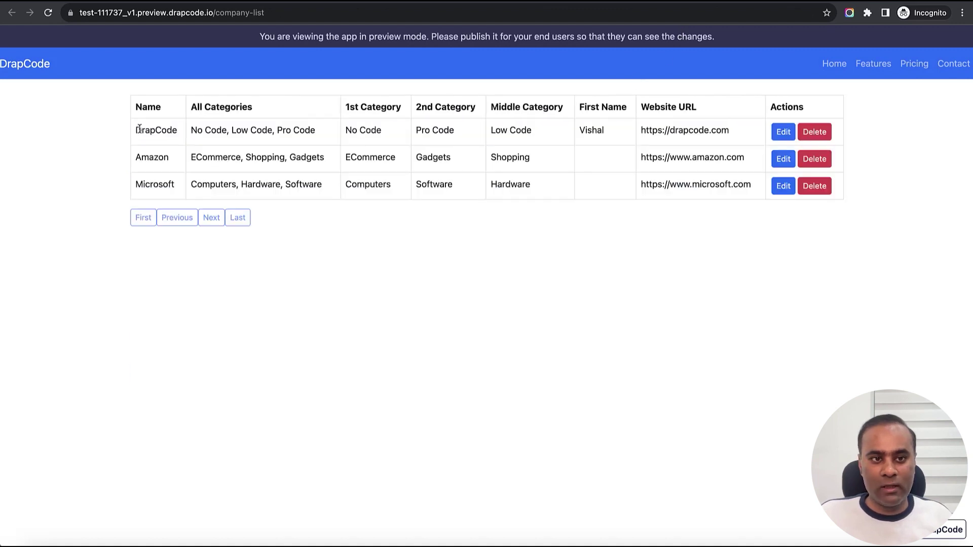
{"action": "left_click_drag", "start_coordinate": [138, 128], "coordinate": [456, 202]}
{"action": "left_click", "coordinate": [531, 206]}
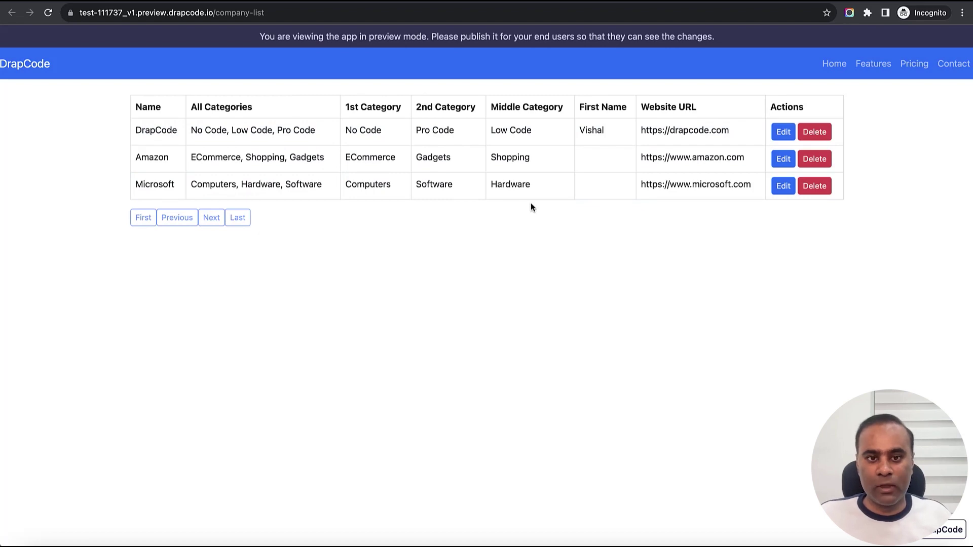
{"action": "key", "text": "super+w"}
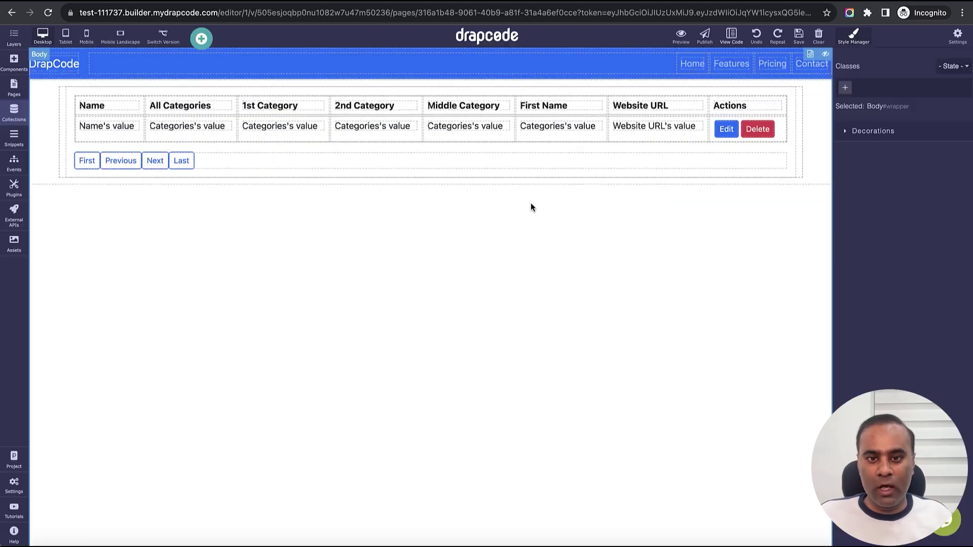
Publish version v1 to Production and open the live site at test-111737.drapcode.io
{"action": "left_click", "coordinate": [711, 48]}
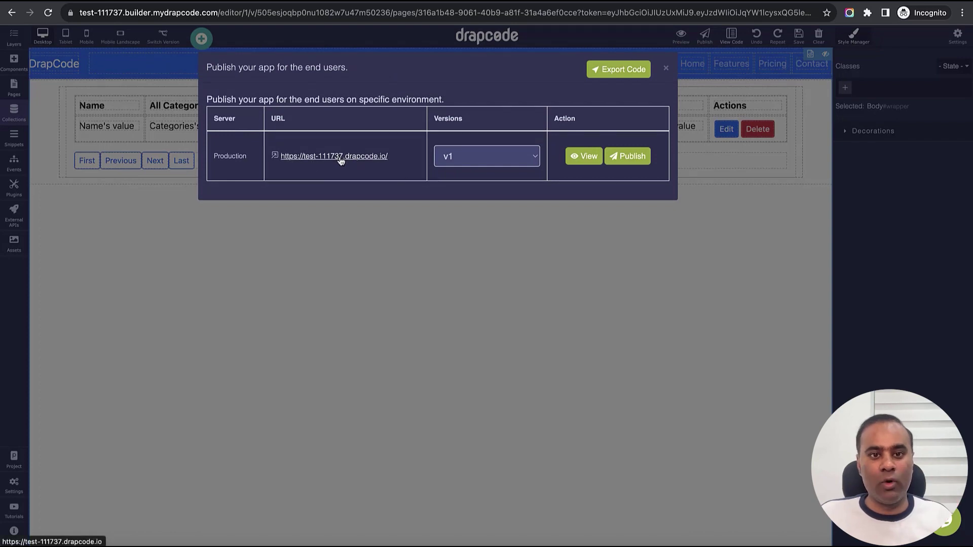
{"action": "left_click", "coordinate": [631, 157]}
{"action": "left_click", "coordinate": [522, 343]}
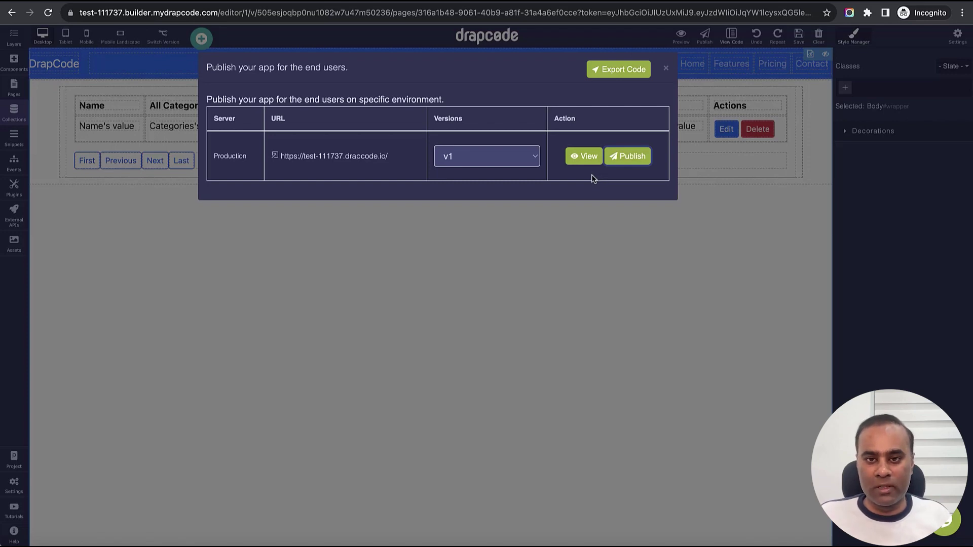
{"action": "left_click", "coordinate": [588, 160]}
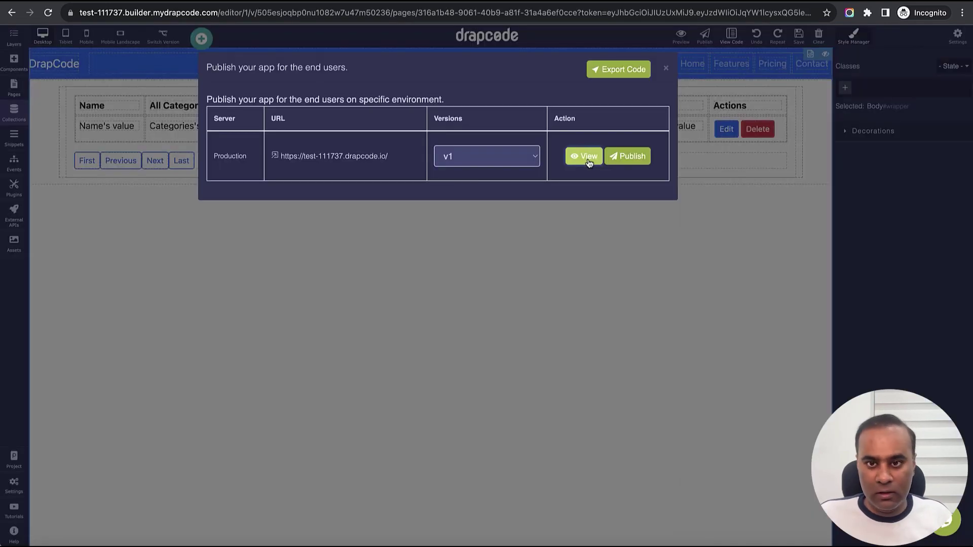
{"action": "left_click", "coordinate": [627, 156]}
{"action": "left_click", "coordinate": [460, 341]}
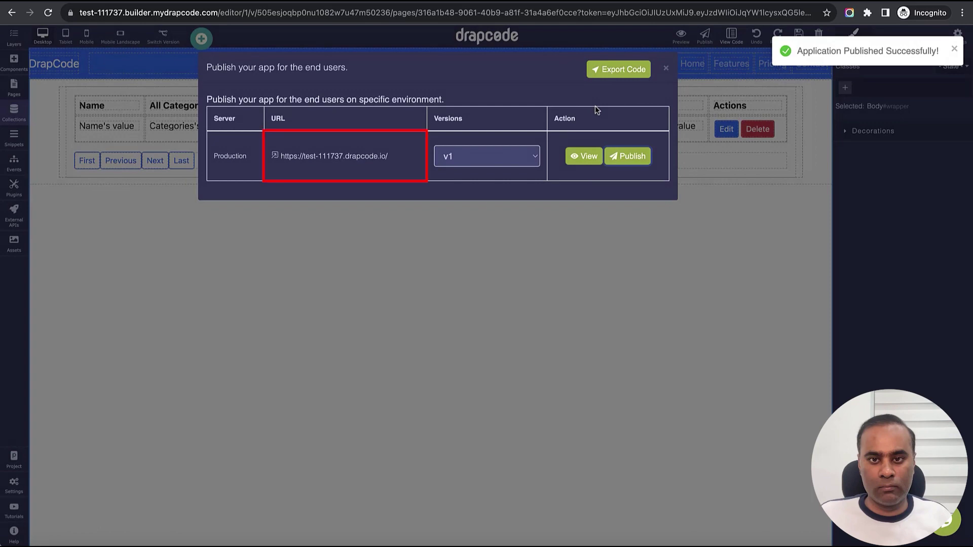
{"action": "left_click", "coordinate": [373, 159]}
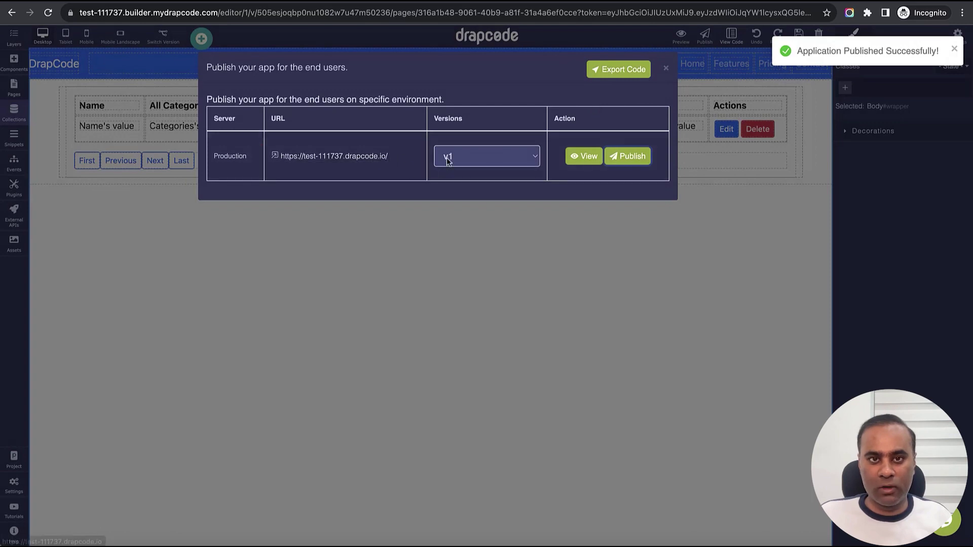
{"action": "key", "text": "super+w"}
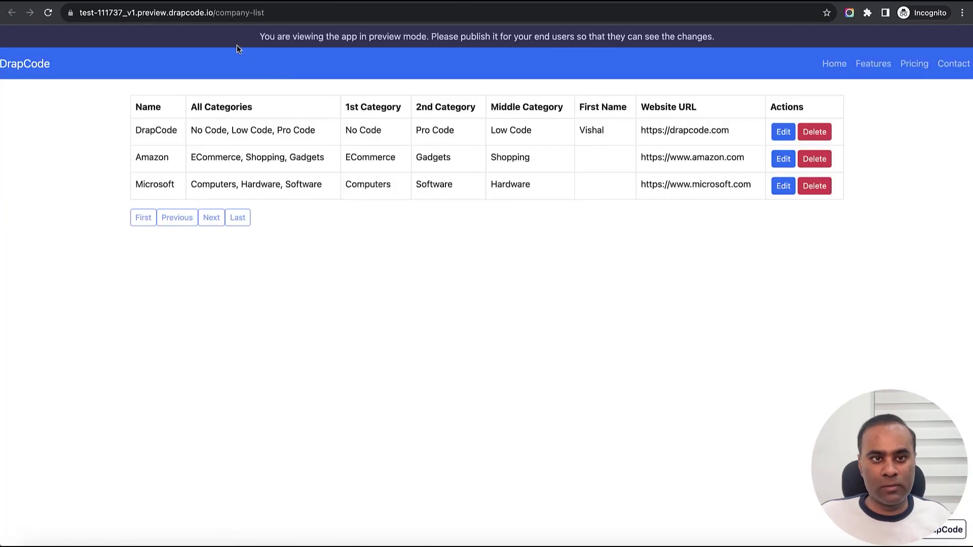
Load the live /company-list page, which shows only the production Google record
{"action": "left_click_drag", "start_coordinate": [215, 12], "coordinate": [319, 12]}
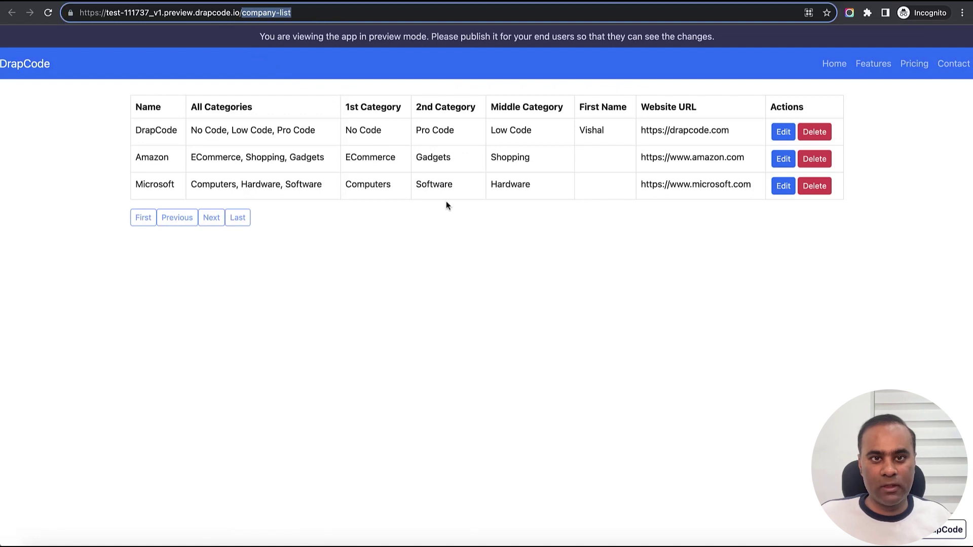
{"action": "key", "text": "ctrl+Tab"}
{"action": "left_click", "coordinate": [220, 15]}
{"action": "type", "text": "/company-list"}
{"action": "key", "text": "Return"}
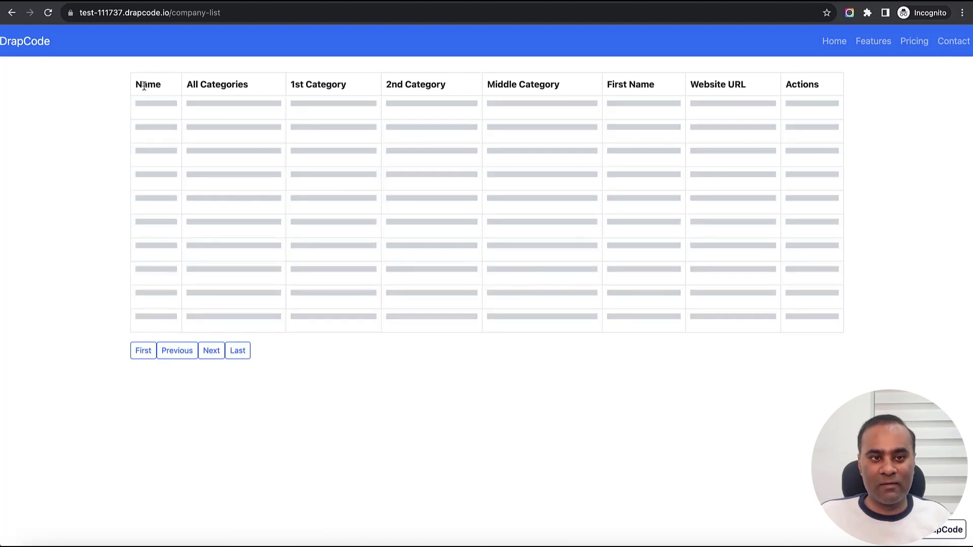
{"action": "left_click_drag", "start_coordinate": [136, 83], "coordinate": [202, 112]}
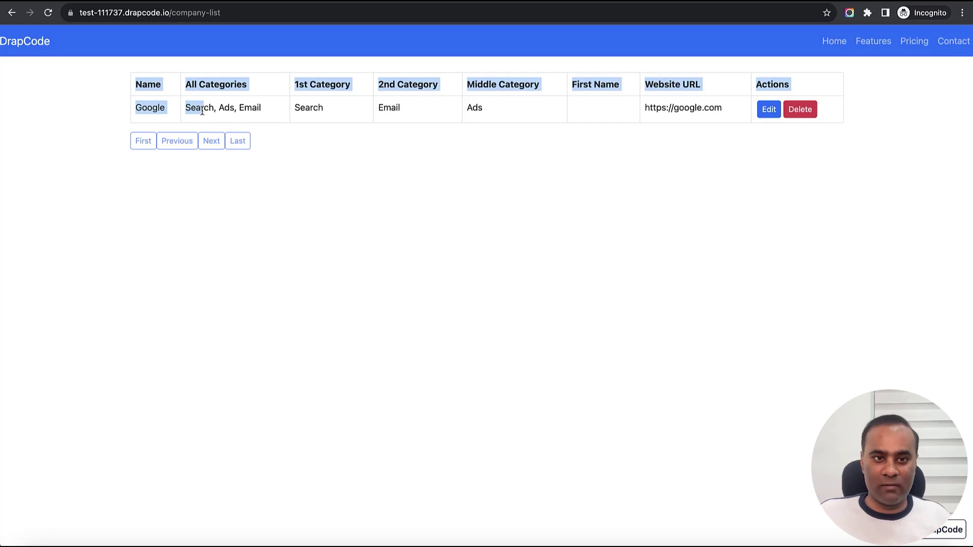
{"action": "left_click", "coordinate": [306, 111]}
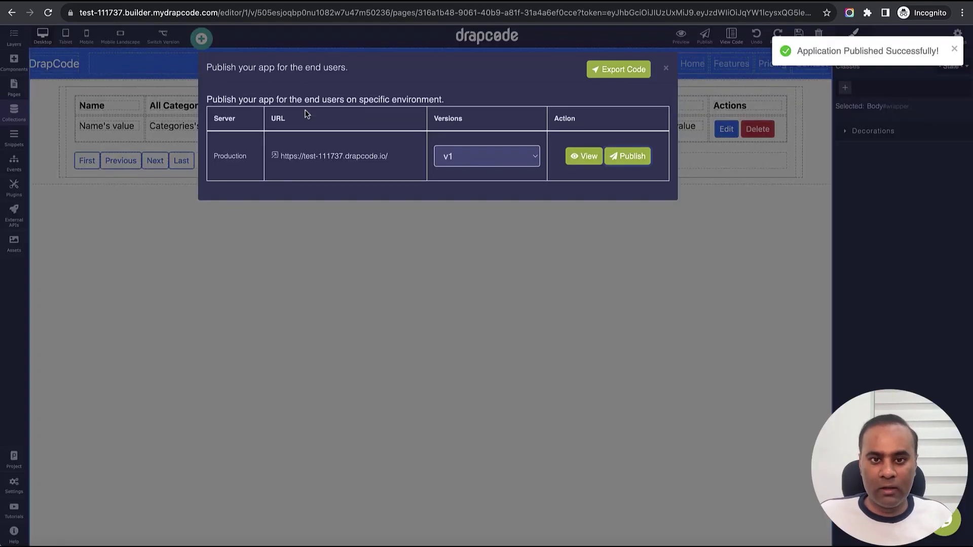
Tick 'Hide on Production / Live' in the table Delete button's Visibility settings
{"action": "left_click", "coordinate": [666, 69]}
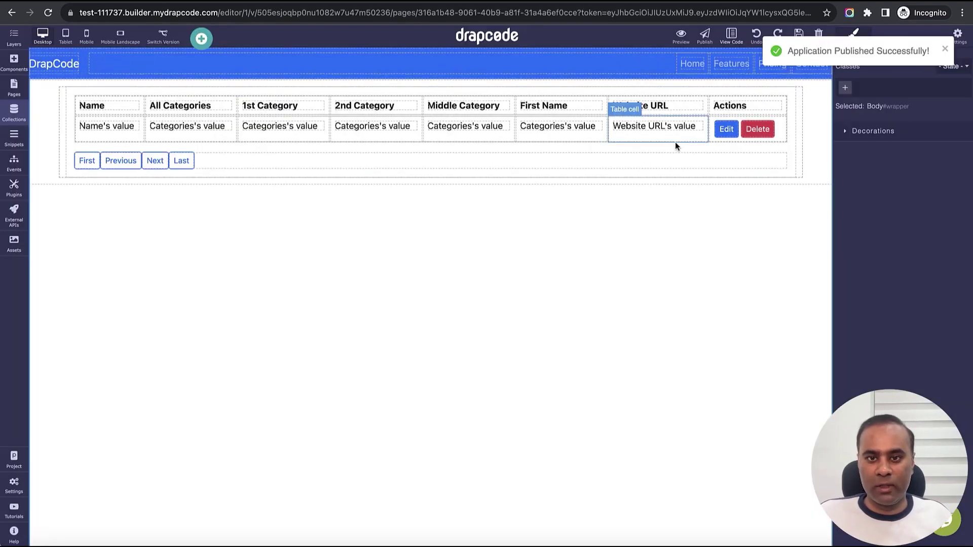
{"action": "left_click", "coordinate": [768, 134]}
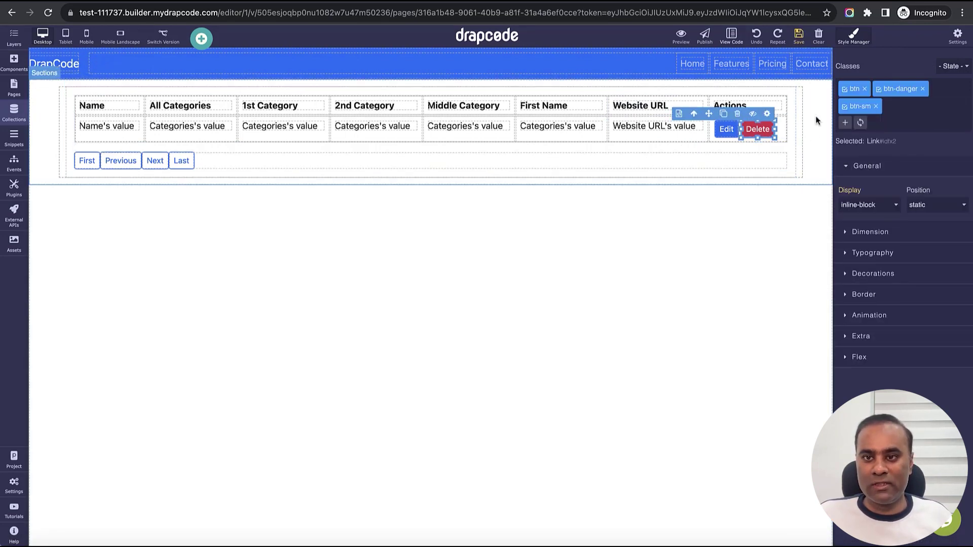
{"action": "left_click", "coordinate": [753, 114]}
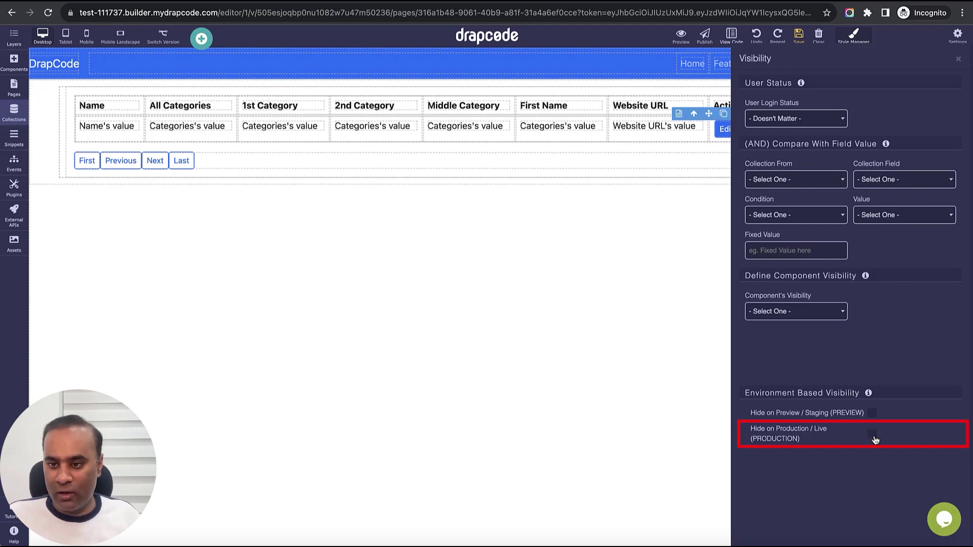
{"action": "left_click", "coordinate": [872, 436]}
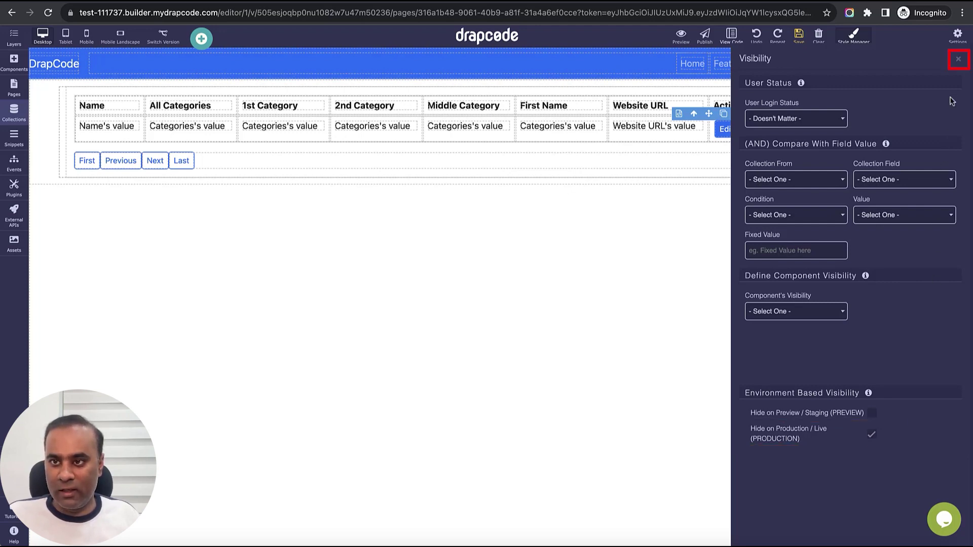
{"action": "left_click", "coordinate": [958, 60]}
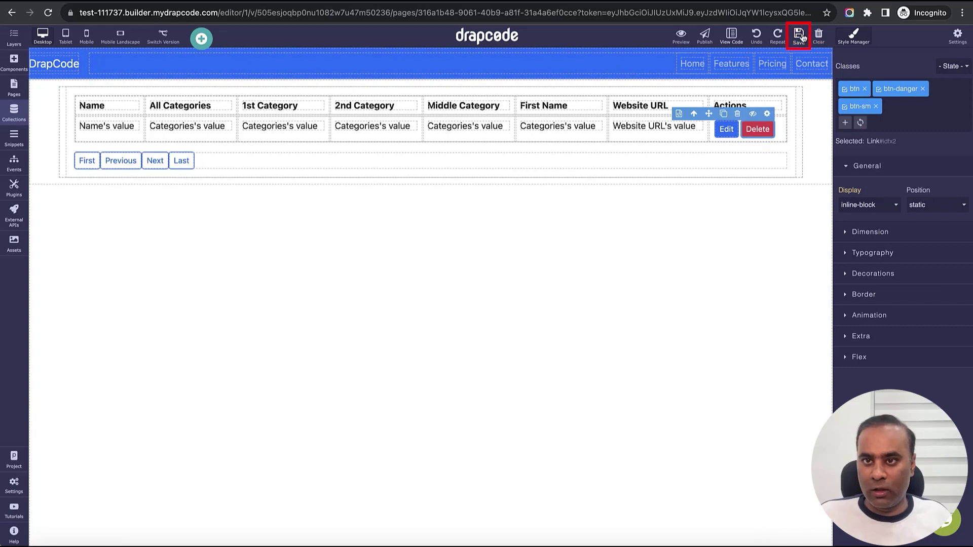
Republish version v1 to the Production server
{"action": "left_click", "coordinate": [704, 35]}
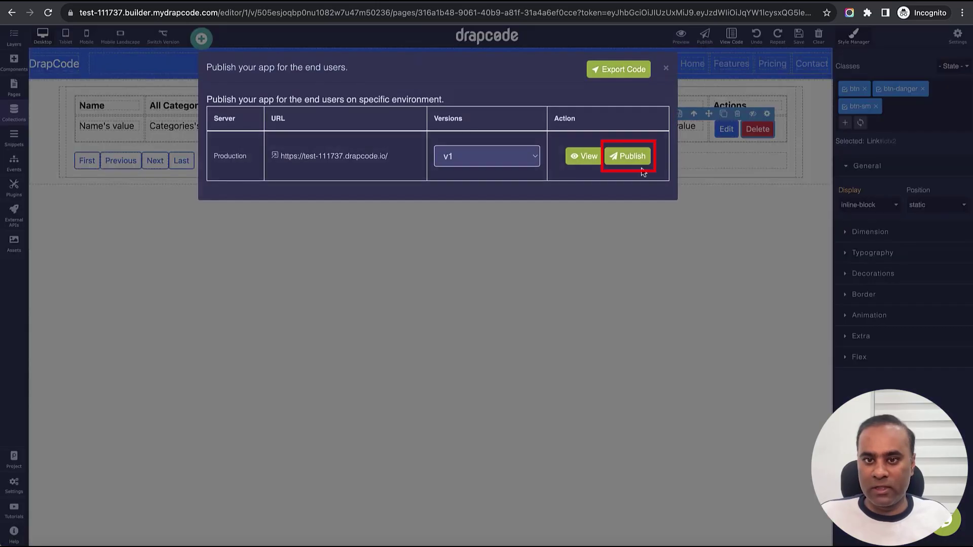
{"action": "left_click", "coordinate": [630, 158]}
{"action": "left_click", "coordinate": [453, 346]}
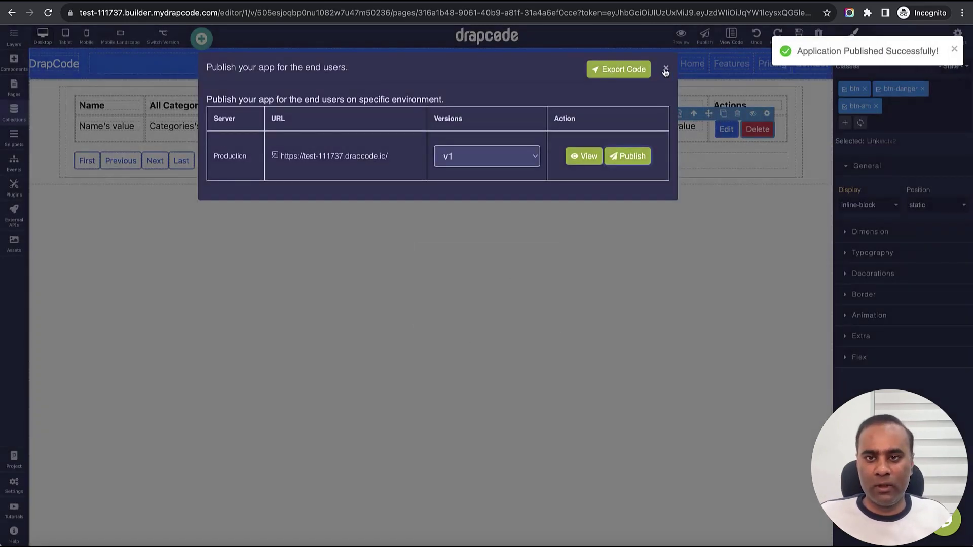
{"action": "left_click", "coordinate": [666, 69]}
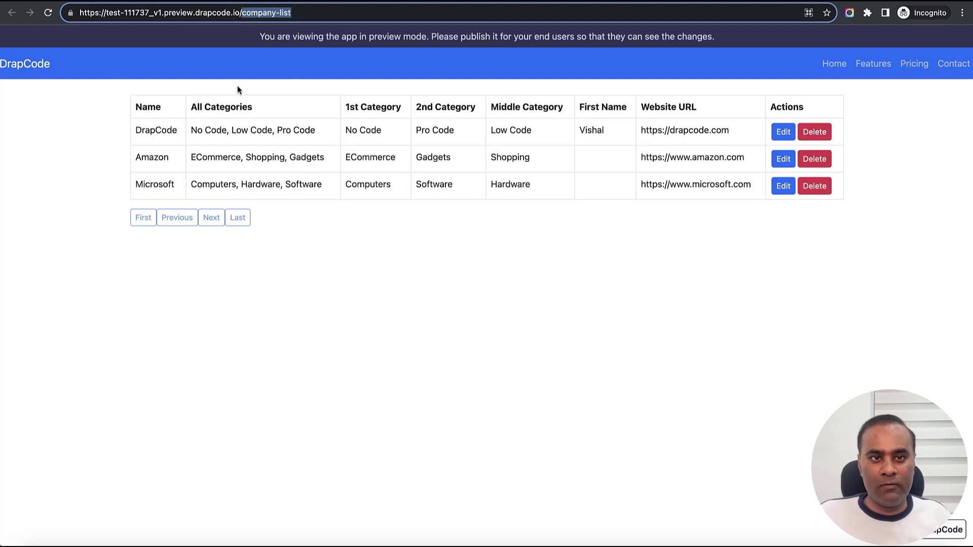
Reload the live company list to confirm rows show only Edit, no Delete
{"action": "triple_click", "coordinate": [216, 13]}
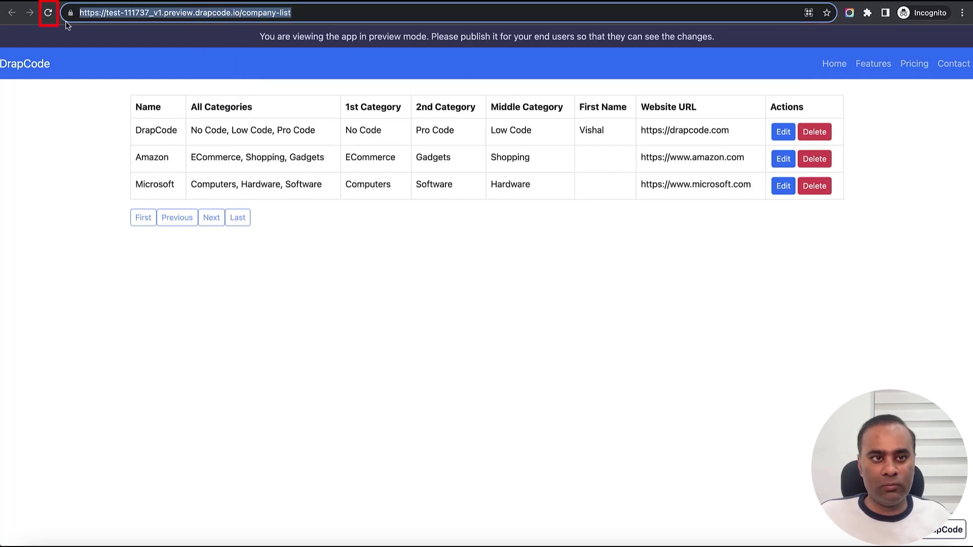
{"action": "left_click", "coordinate": [48, 12]}
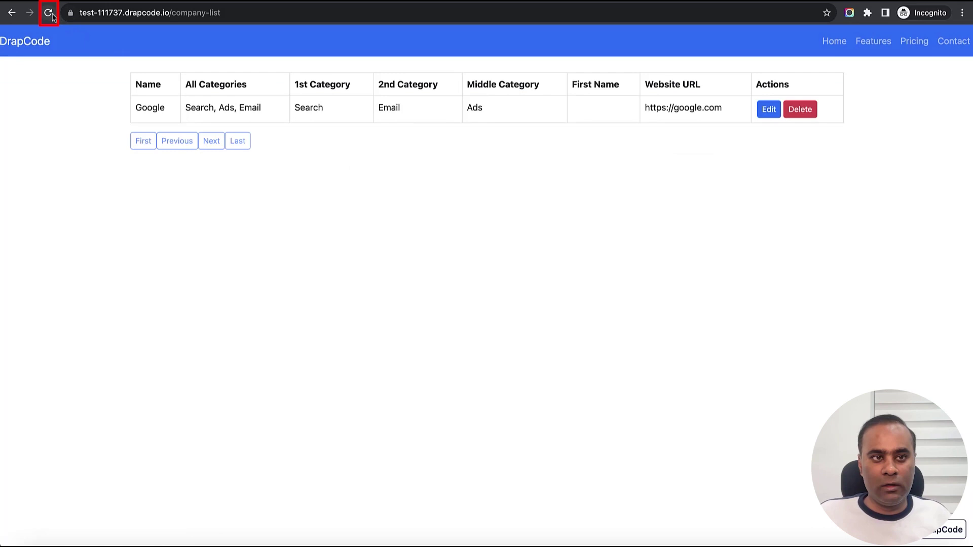
{"action": "left_click", "coordinate": [48, 12]}
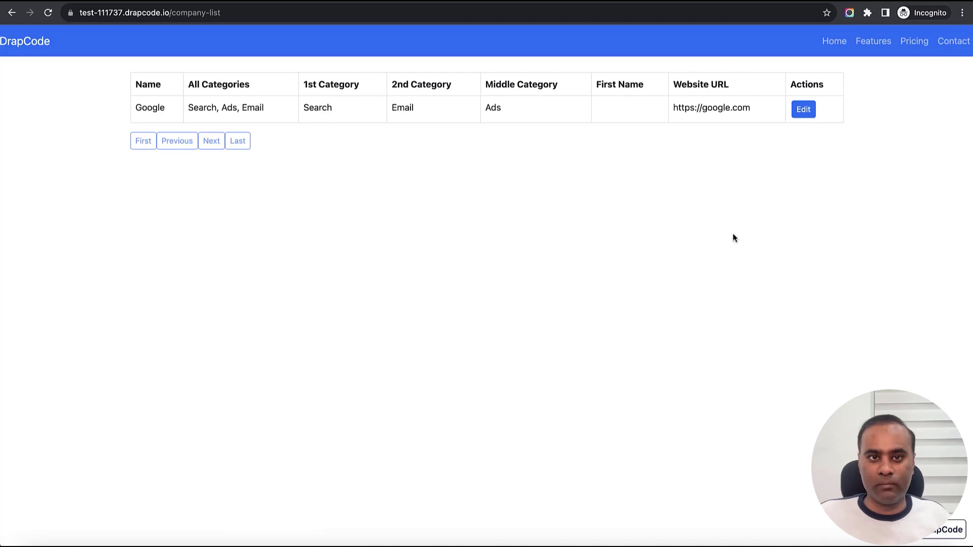
{"action": "key", "text": "ctrl+shift+Tab"}
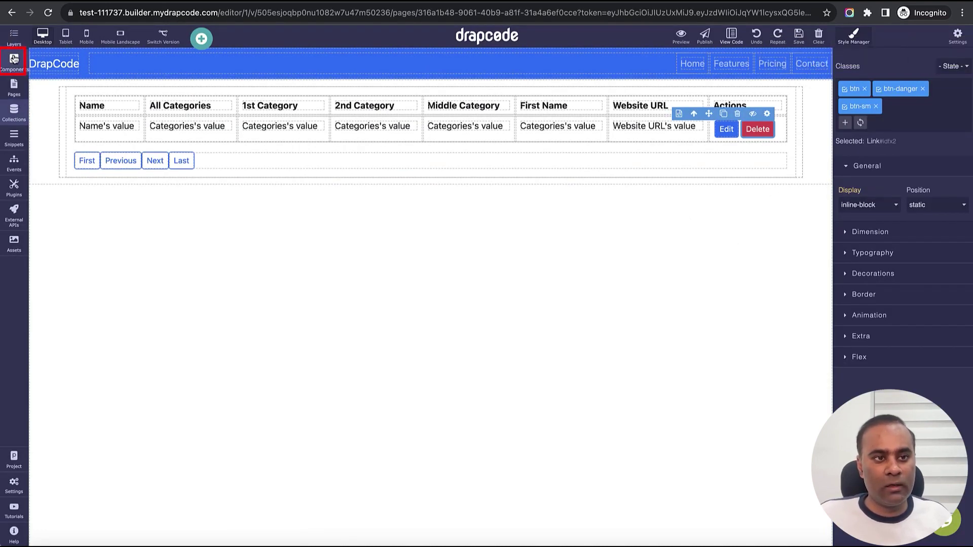
Add a heading above the company table, centre-aligned with red (#f30909) font colour
{"action": "left_click", "coordinate": [14, 60]}
{"action": "left_click_drag", "start_coordinate": [49, 139], "coordinate": [275, 85]}
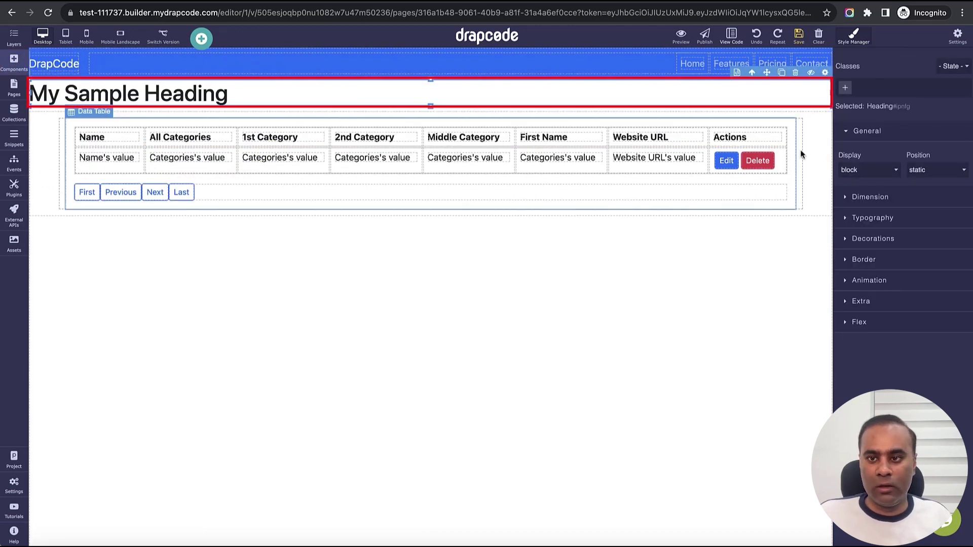
{"action": "left_click", "coordinate": [877, 200]}
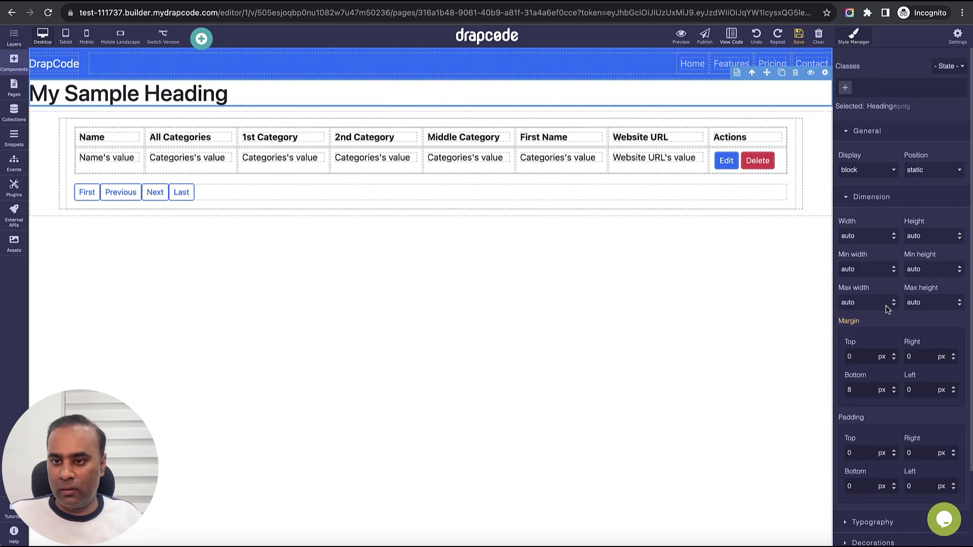
{"action": "scroll", "coordinate": [887, 412], "scroll_direction": "down", "scroll_amount": 1}
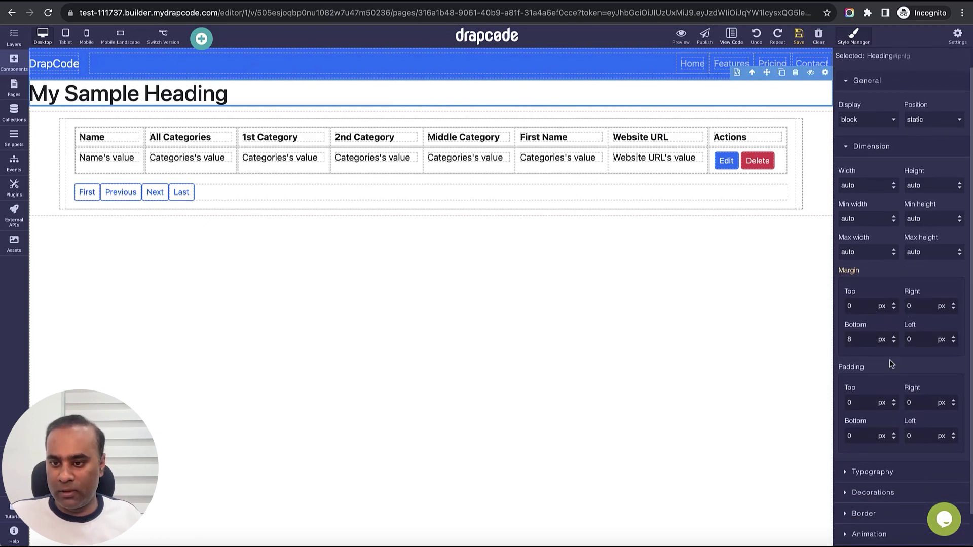
{"action": "scroll", "coordinate": [886, 432], "scroll_direction": "down", "scroll_amount": 1}
{"action": "left_click", "coordinate": [886, 433]}
{"action": "scroll", "coordinate": [887, 434], "scroll_direction": "down", "scroll_amount": 2}
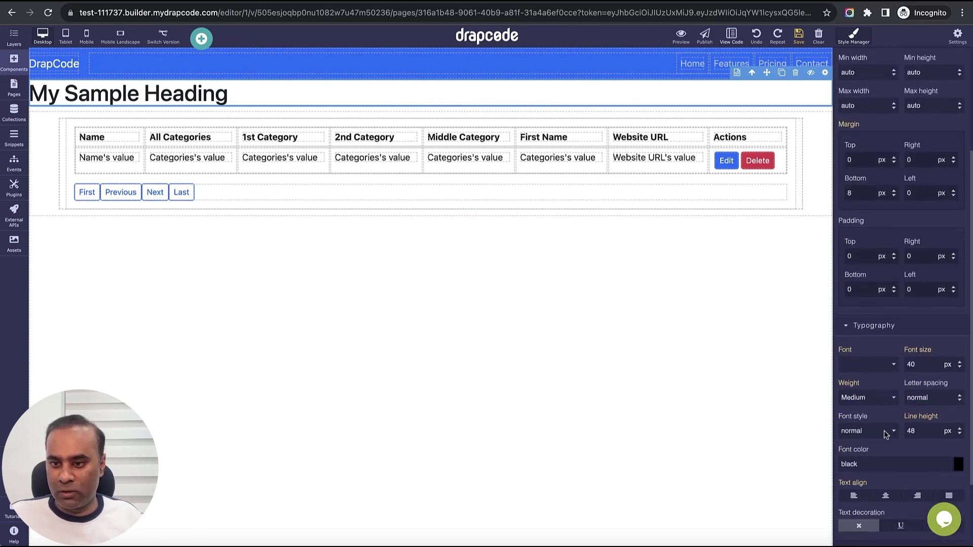
{"action": "left_click", "coordinate": [886, 496]}
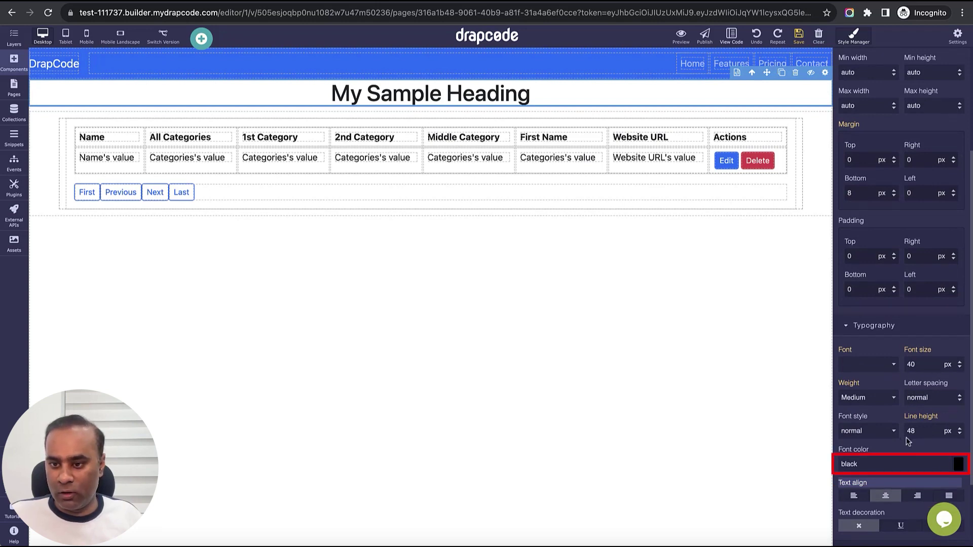
{"action": "left_click", "coordinate": [956, 469]}
{"action": "left_click", "coordinate": [950, 350]}
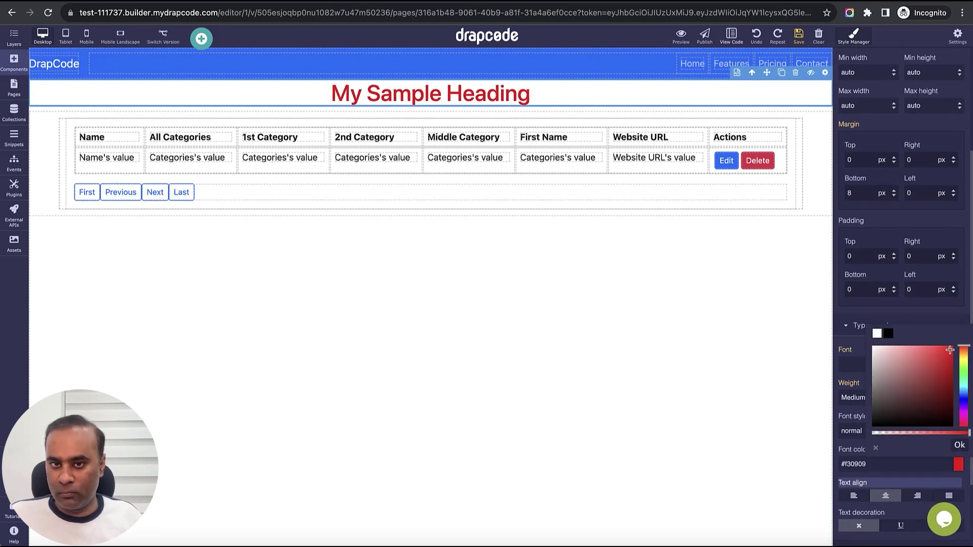
Change the heading text to 'Preview Environment' and save the page
{"action": "double_click", "coordinate": [480, 101]}
{"action": "key", "text": "ctrl+a"}
{"action": "type", "text": "Previ"}
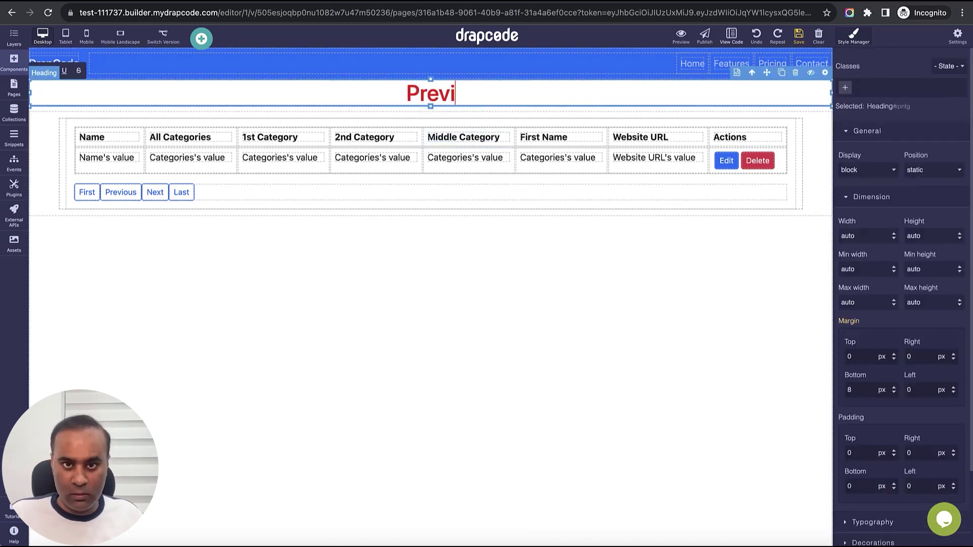
{"action": "type", "text": "ew Envir"}
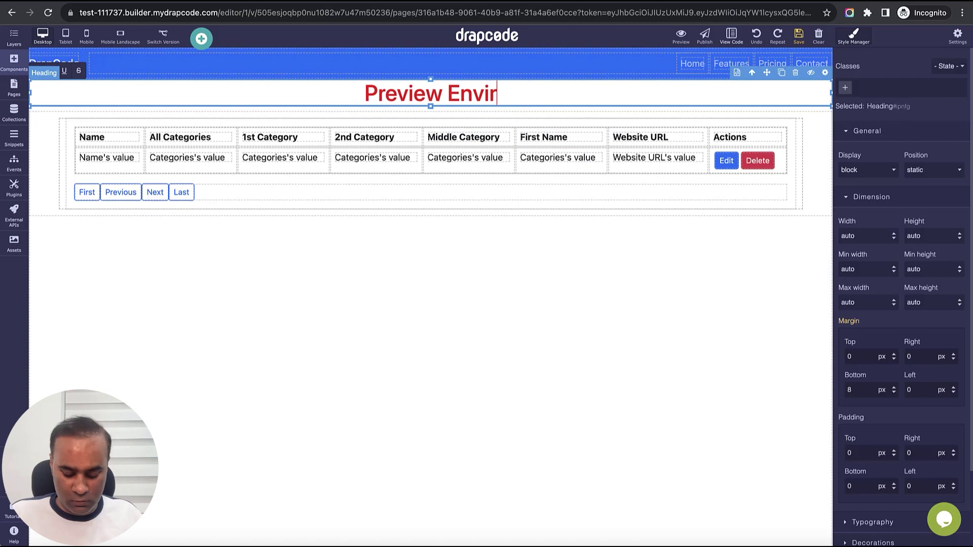
{"action": "type", "text": "onment"}
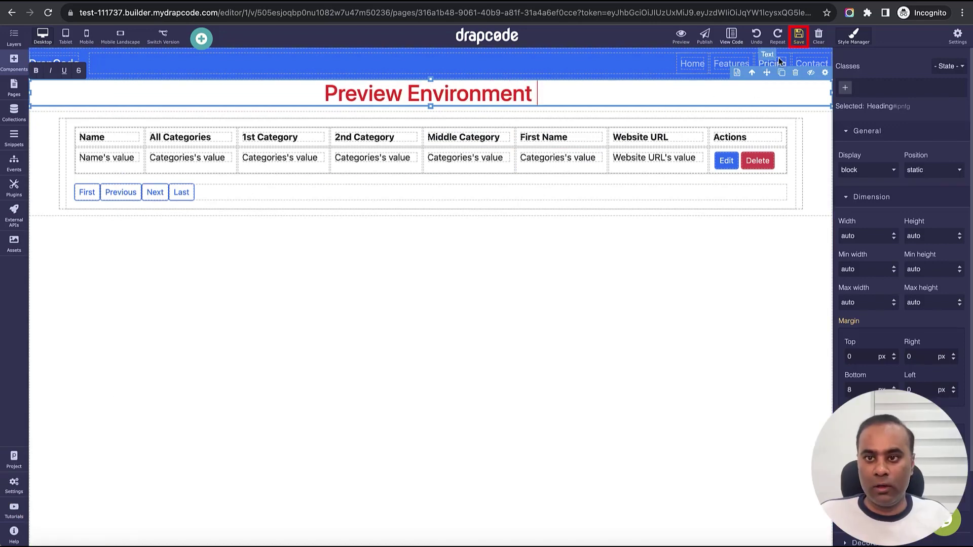
{"action": "left_click", "coordinate": [798, 35]}
Set the 'Preview Environment' heading's visibility to Hide on Production
{"action": "left_click", "coordinate": [810, 73]}
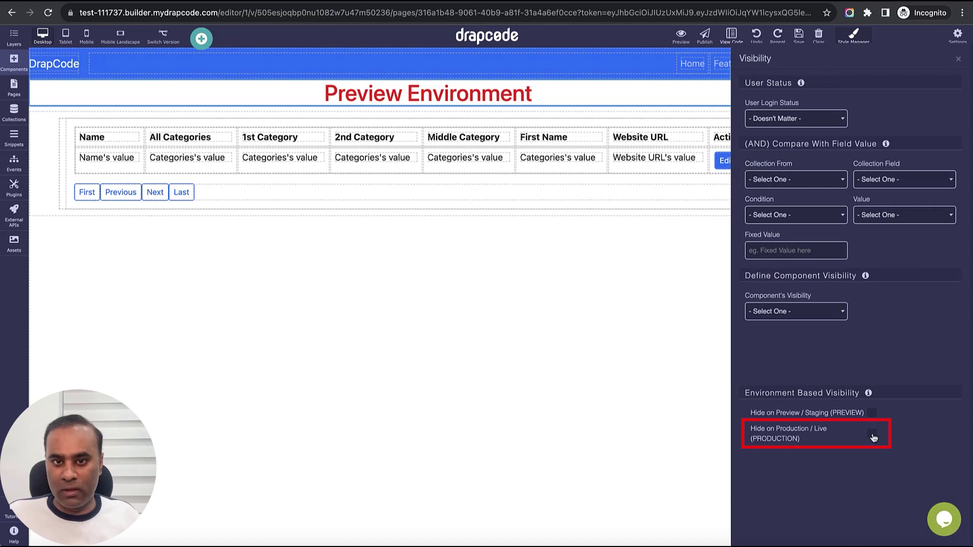
{"action": "left_click", "coordinate": [958, 58]}
{"action": "left_click", "coordinate": [799, 36]}
{"action": "left_click", "coordinate": [782, 278]}
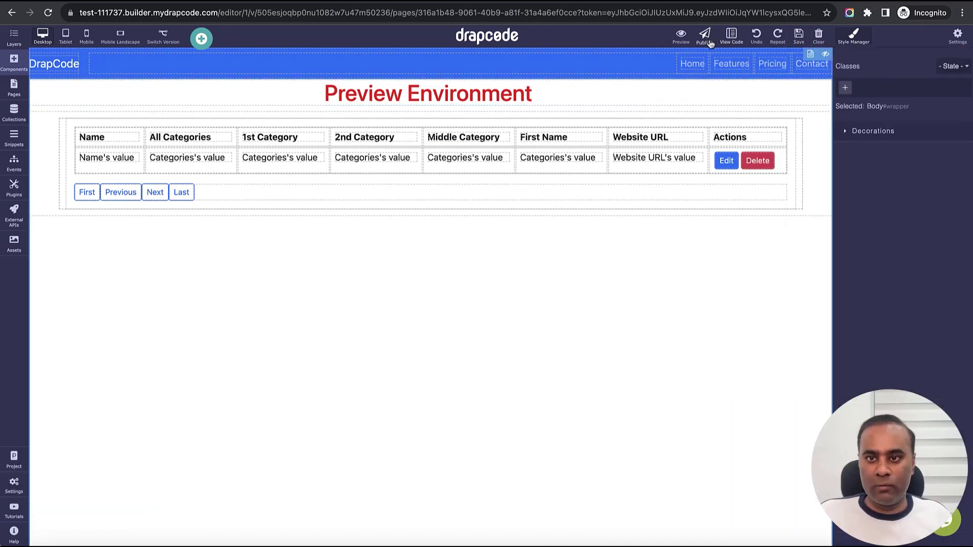
Republish the app to Production and reload the preview to see the red heading
{"action": "left_click", "coordinate": [704, 34]}
{"action": "left_click", "coordinate": [630, 156]}
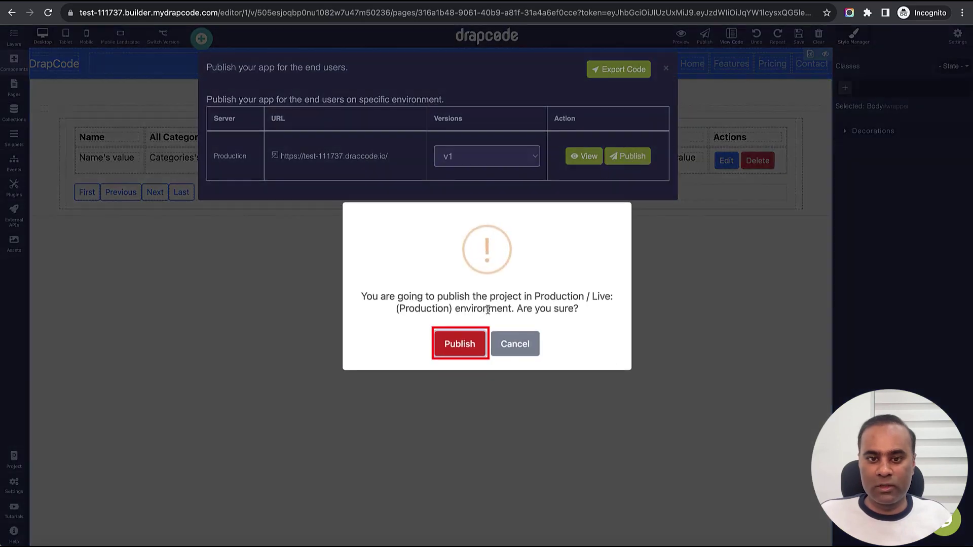
{"action": "left_click", "coordinate": [463, 344]}
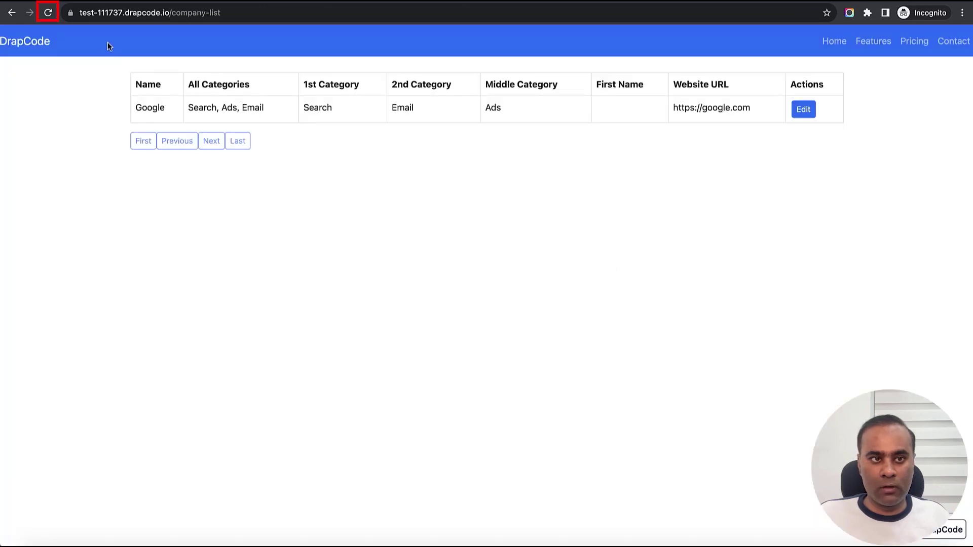
{"action": "left_click", "coordinate": [48, 12]}
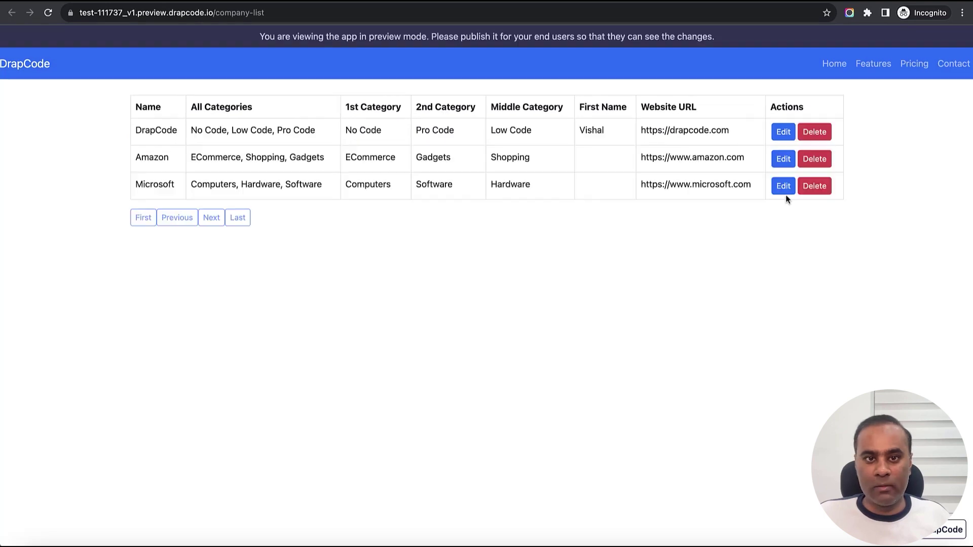
{"action": "left_click", "coordinate": [49, 13]}
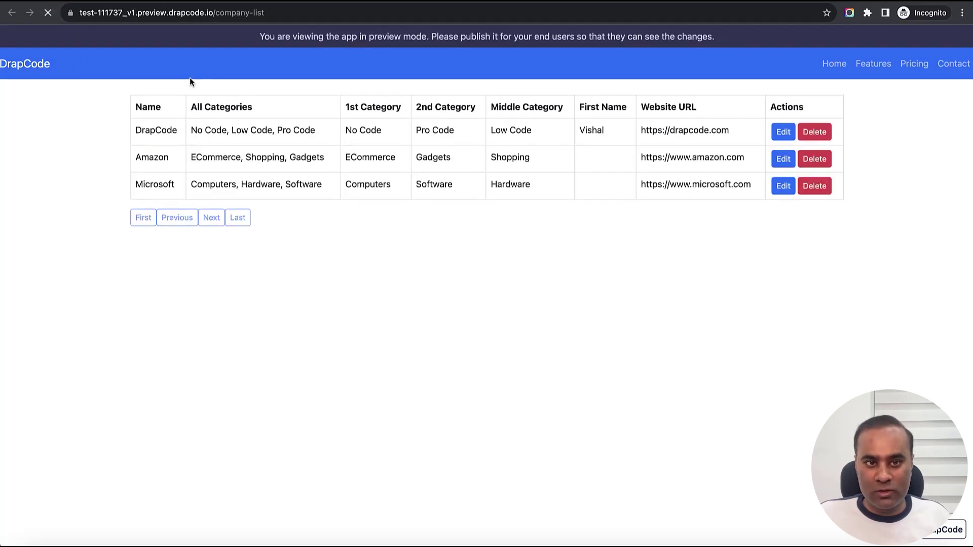